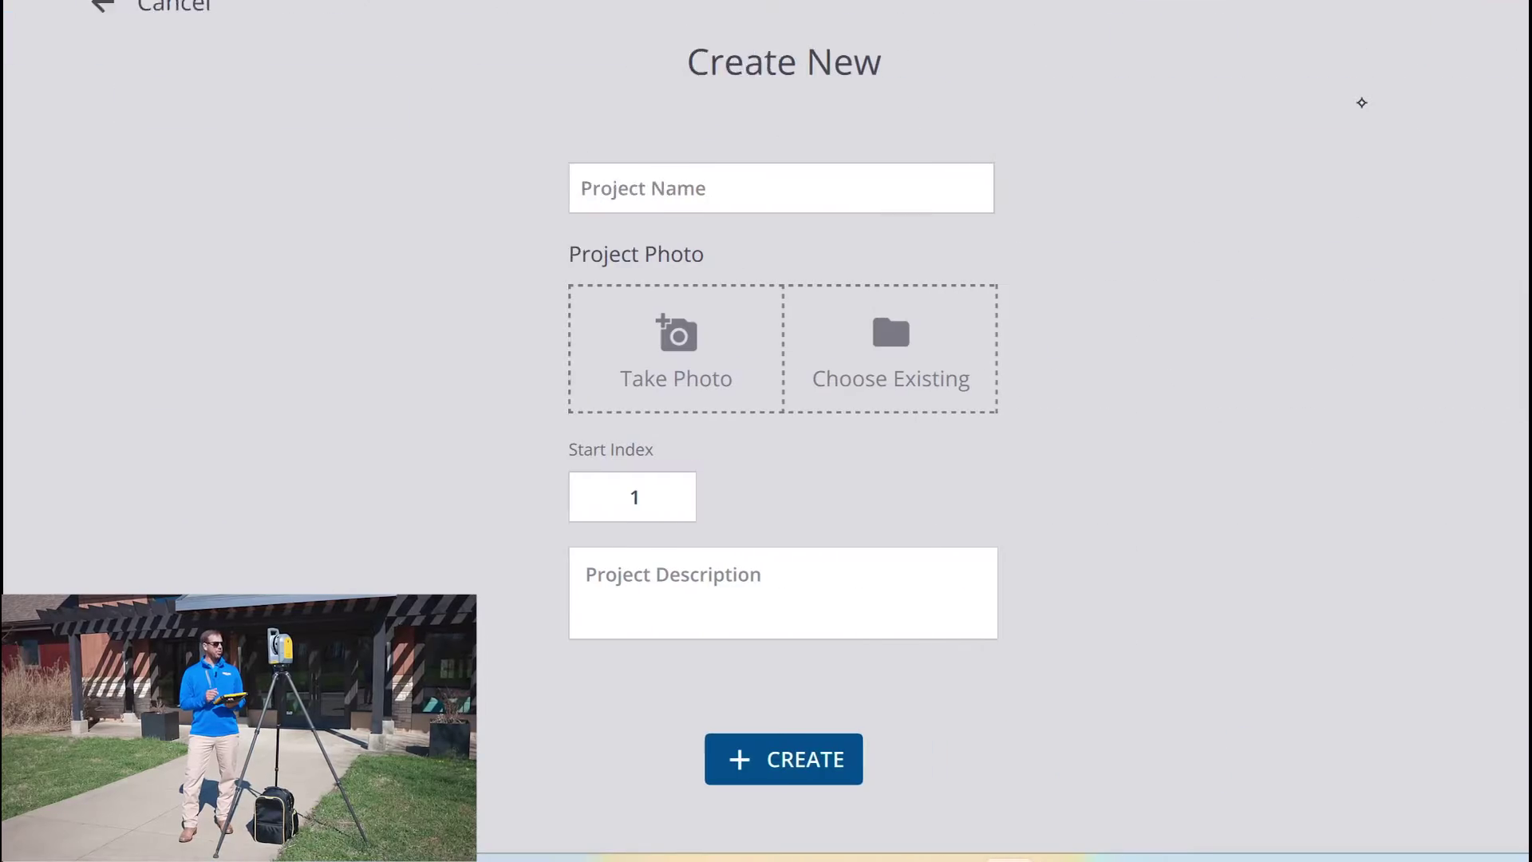
Create the project 'Seiler X7' with a newly captured site photo
{"action": "left_click", "coordinate": [790, 198]}
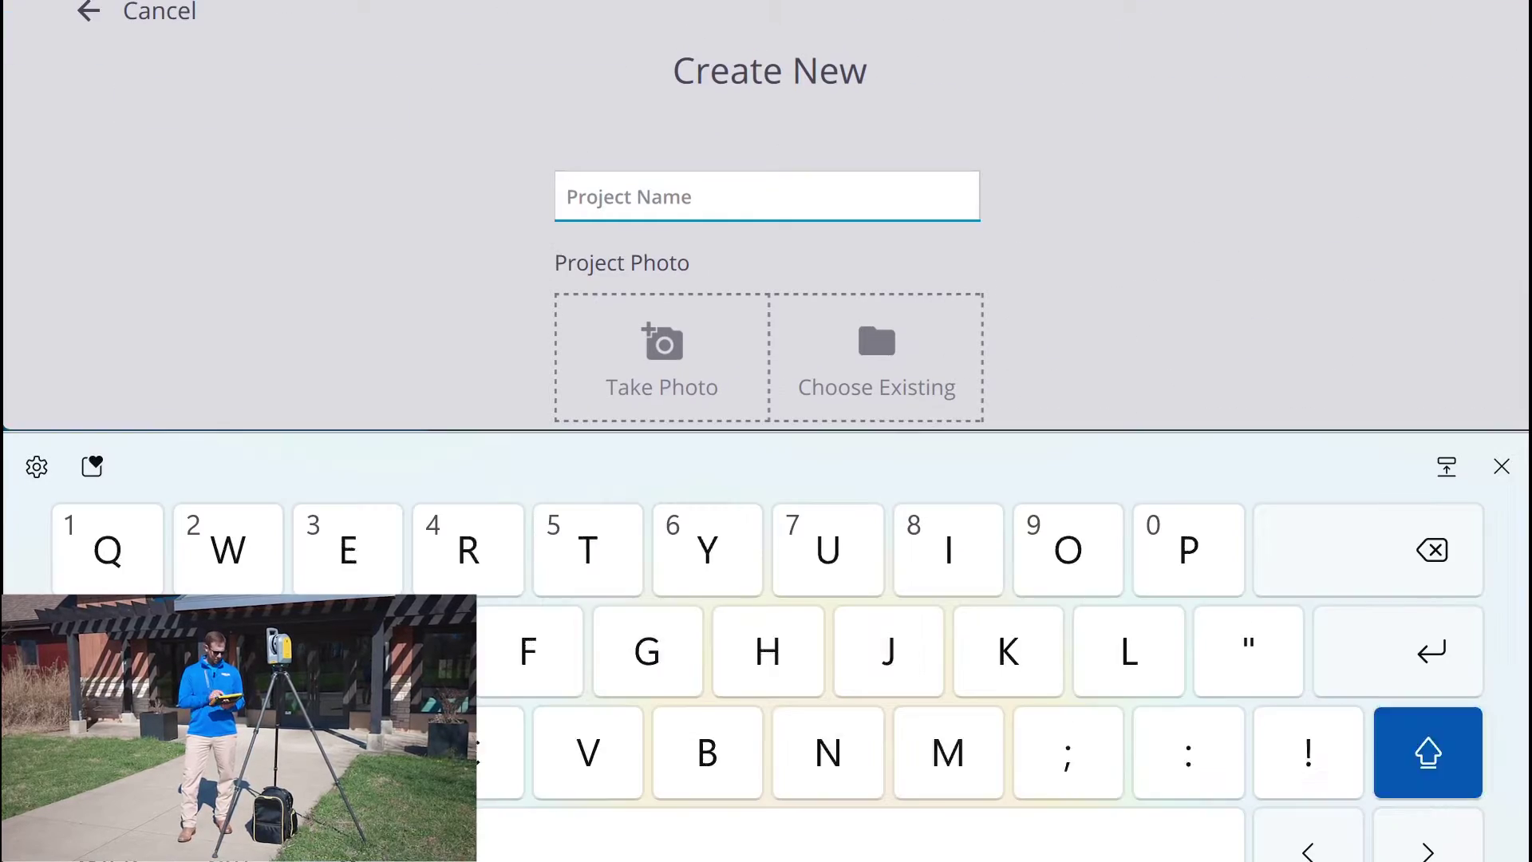
{"action": "type", "text": "Seile"}
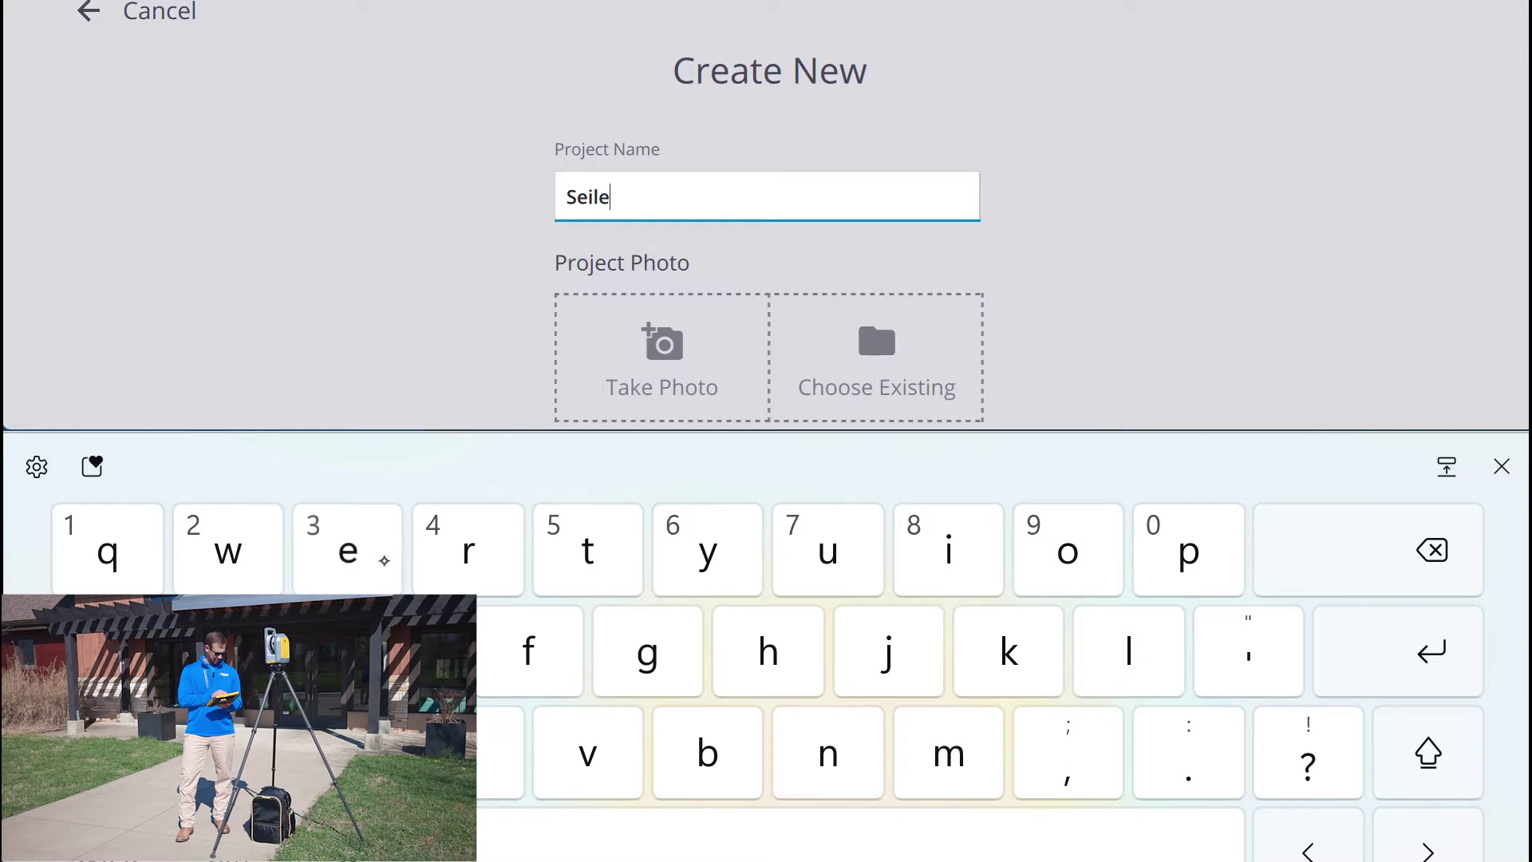
{"action": "type", "text": "r X"}
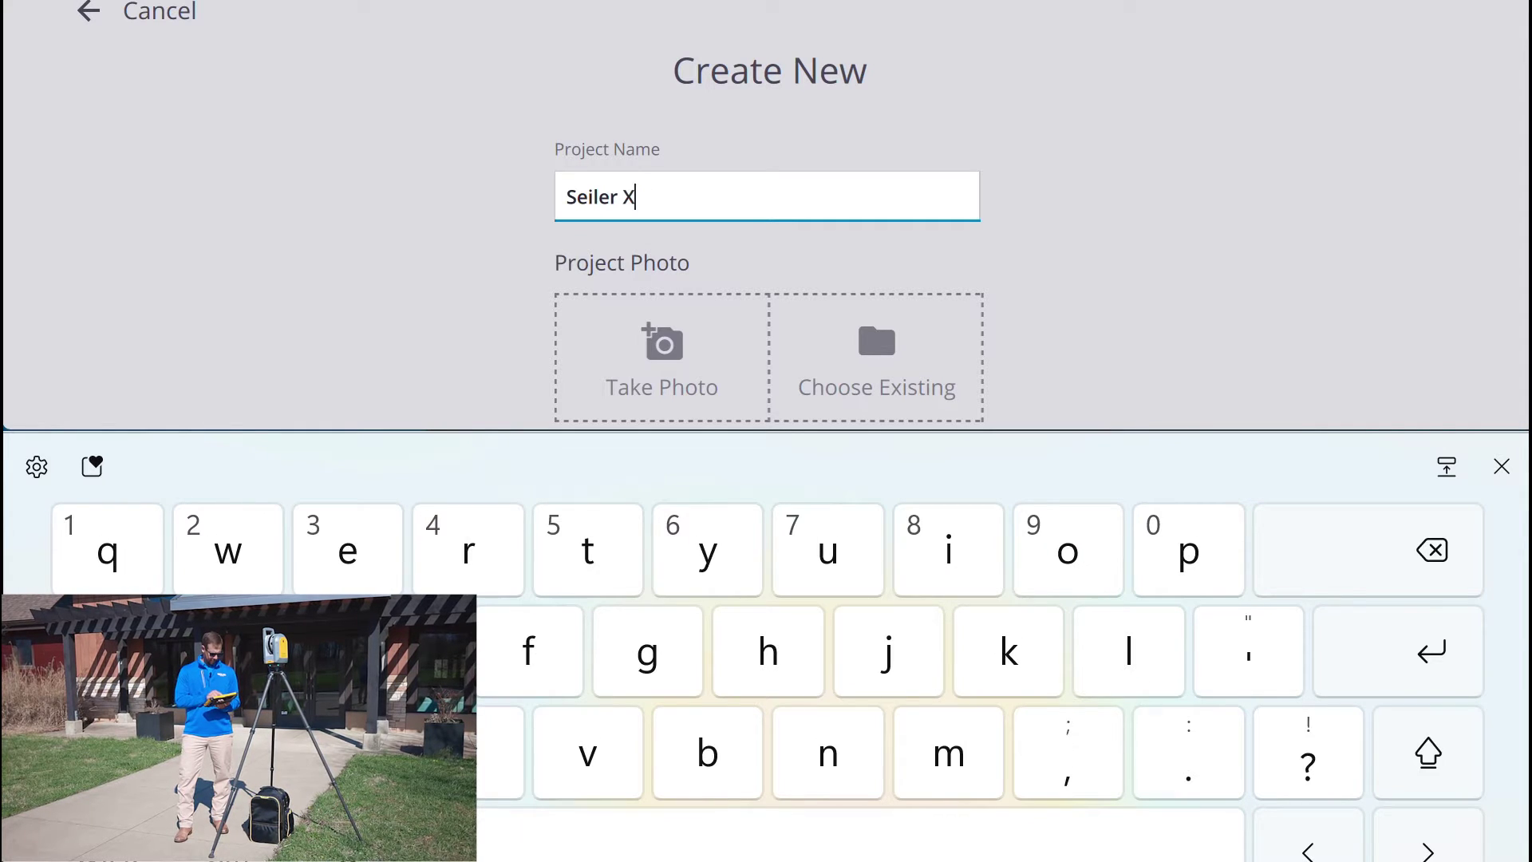
{"action": "type", "text": "7"}
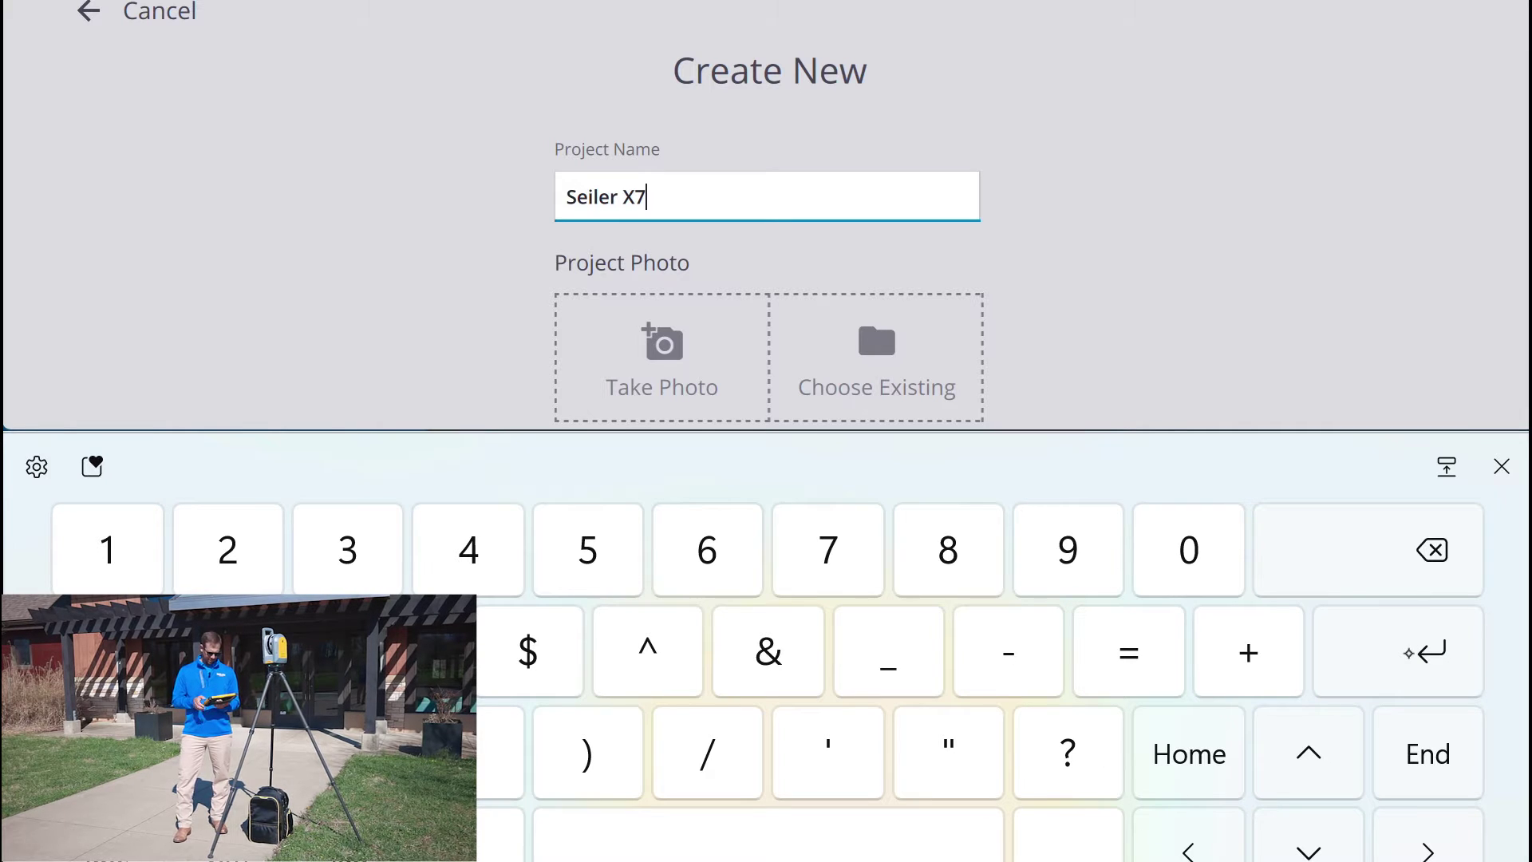
{"action": "left_click", "coordinate": [637, 374]}
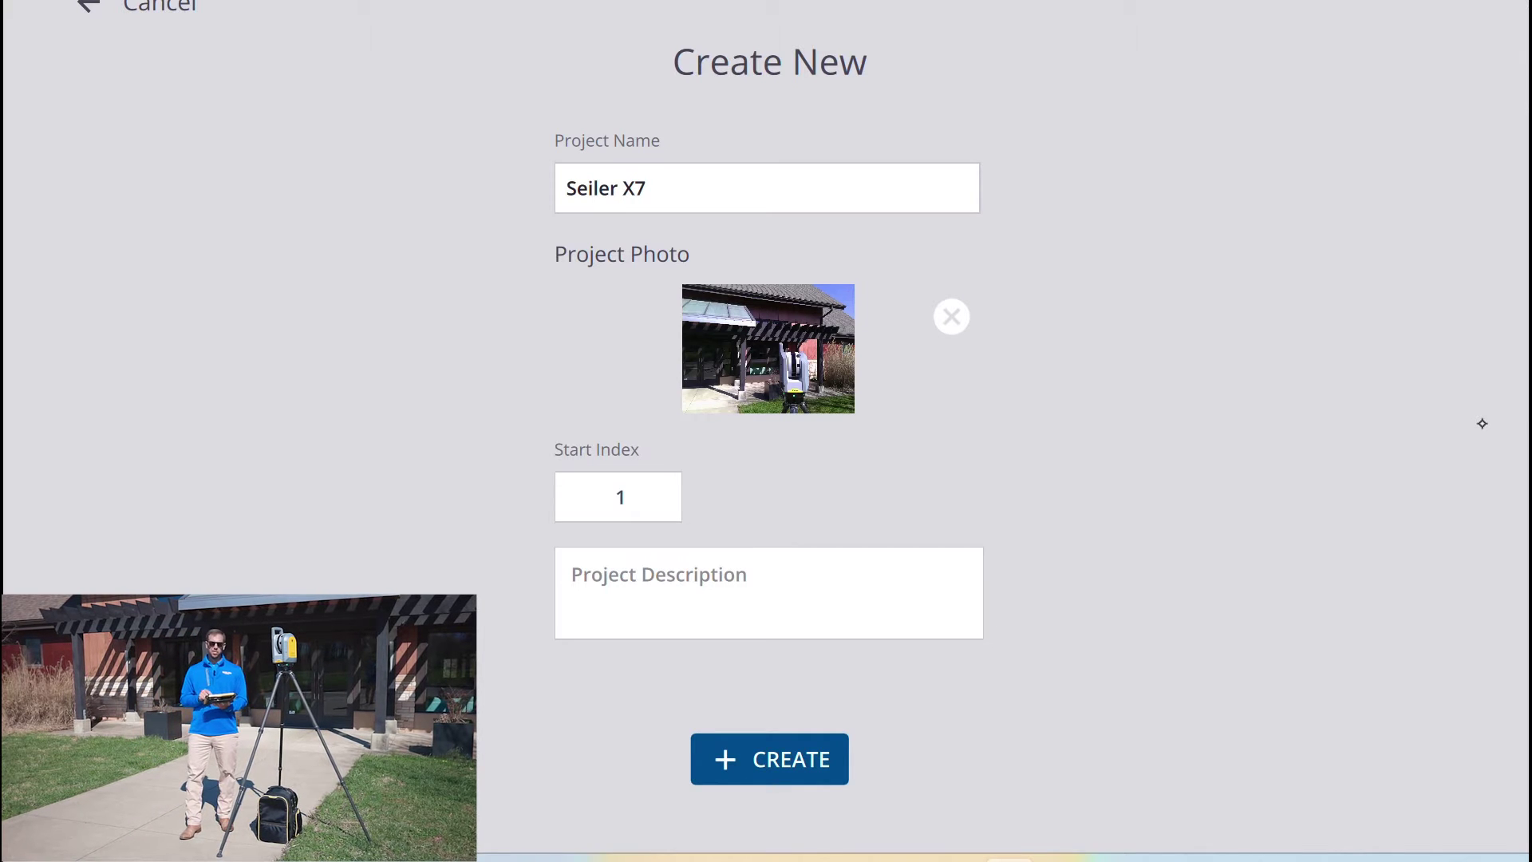
{"action": "left_click", "coordinate": [782, 759]}
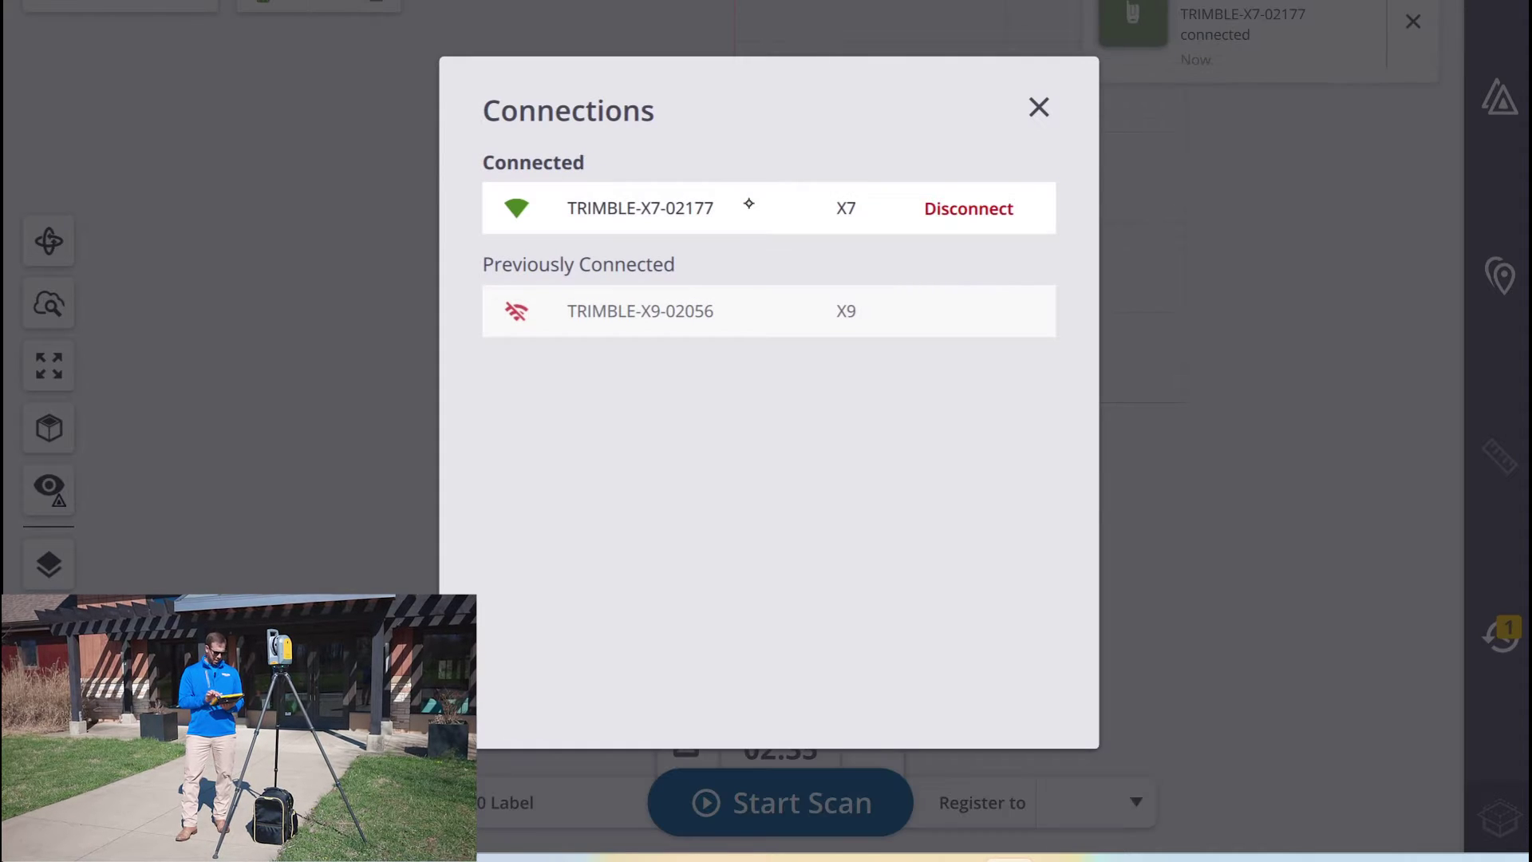
Close the Connections list showing TRIMBLE-X7 connected and bring up Station 1's scan settings
{"action": "left_click", "coordinate": [1040, 107]}
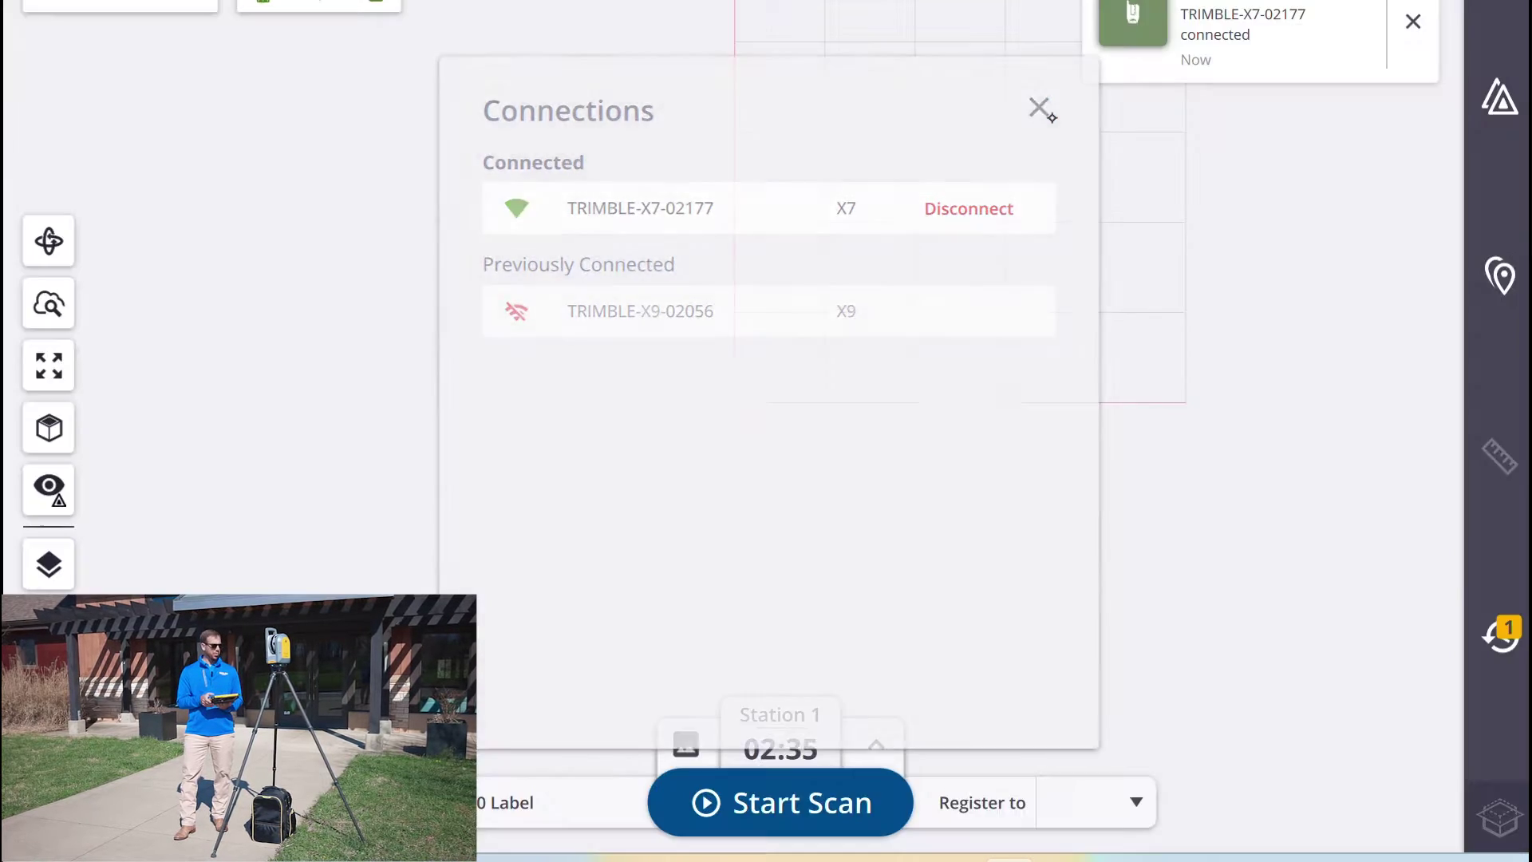
{"action": "left_click", "coordinate": [874, 742]}
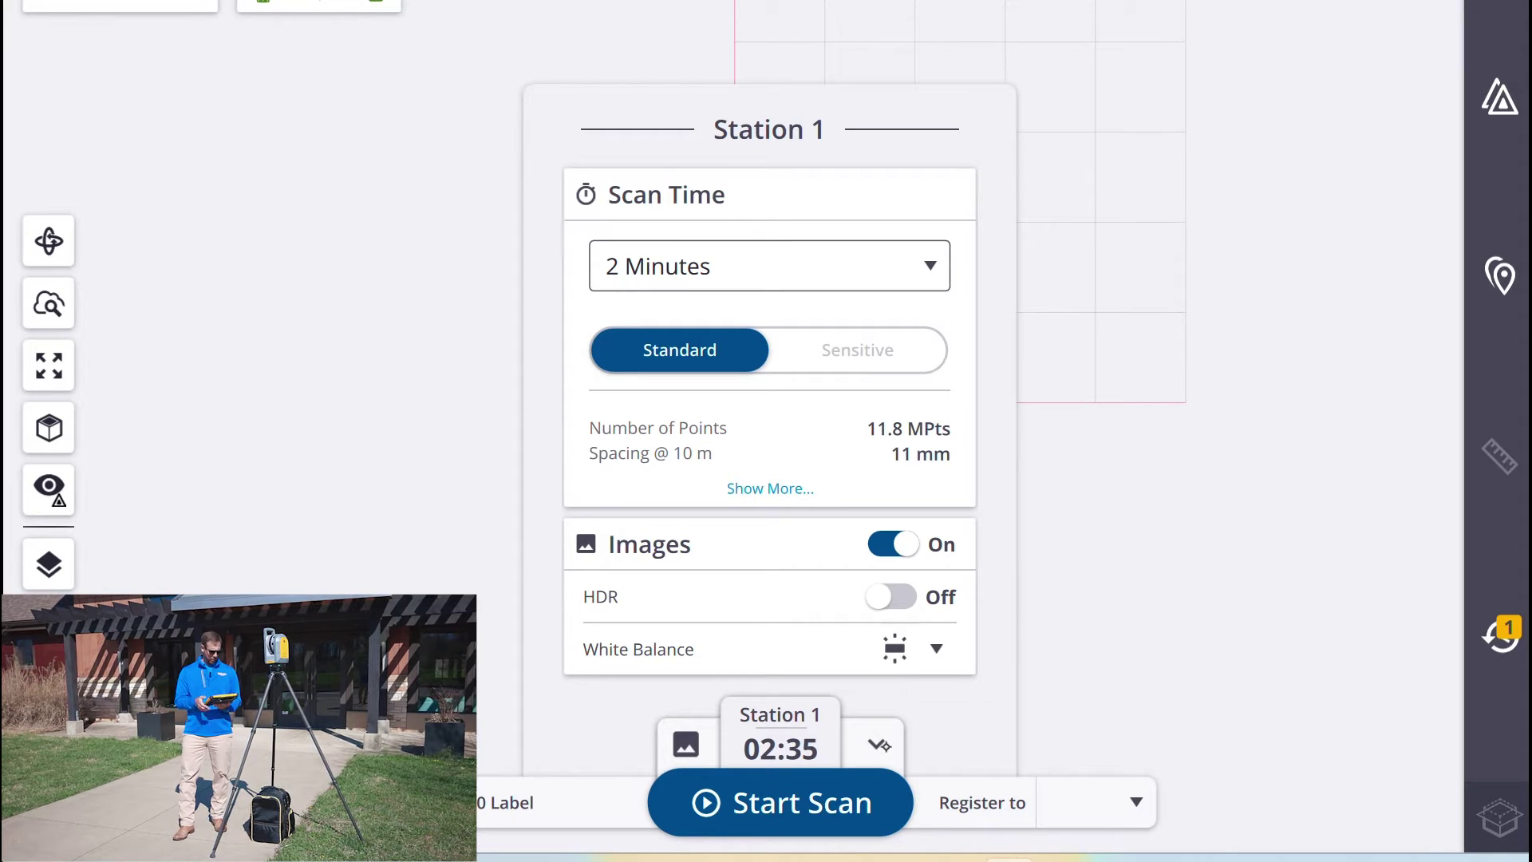
Start the 2-minute standard Station 1 scan with images on
{"action": "left_click", "coordinate": [779, 801]}
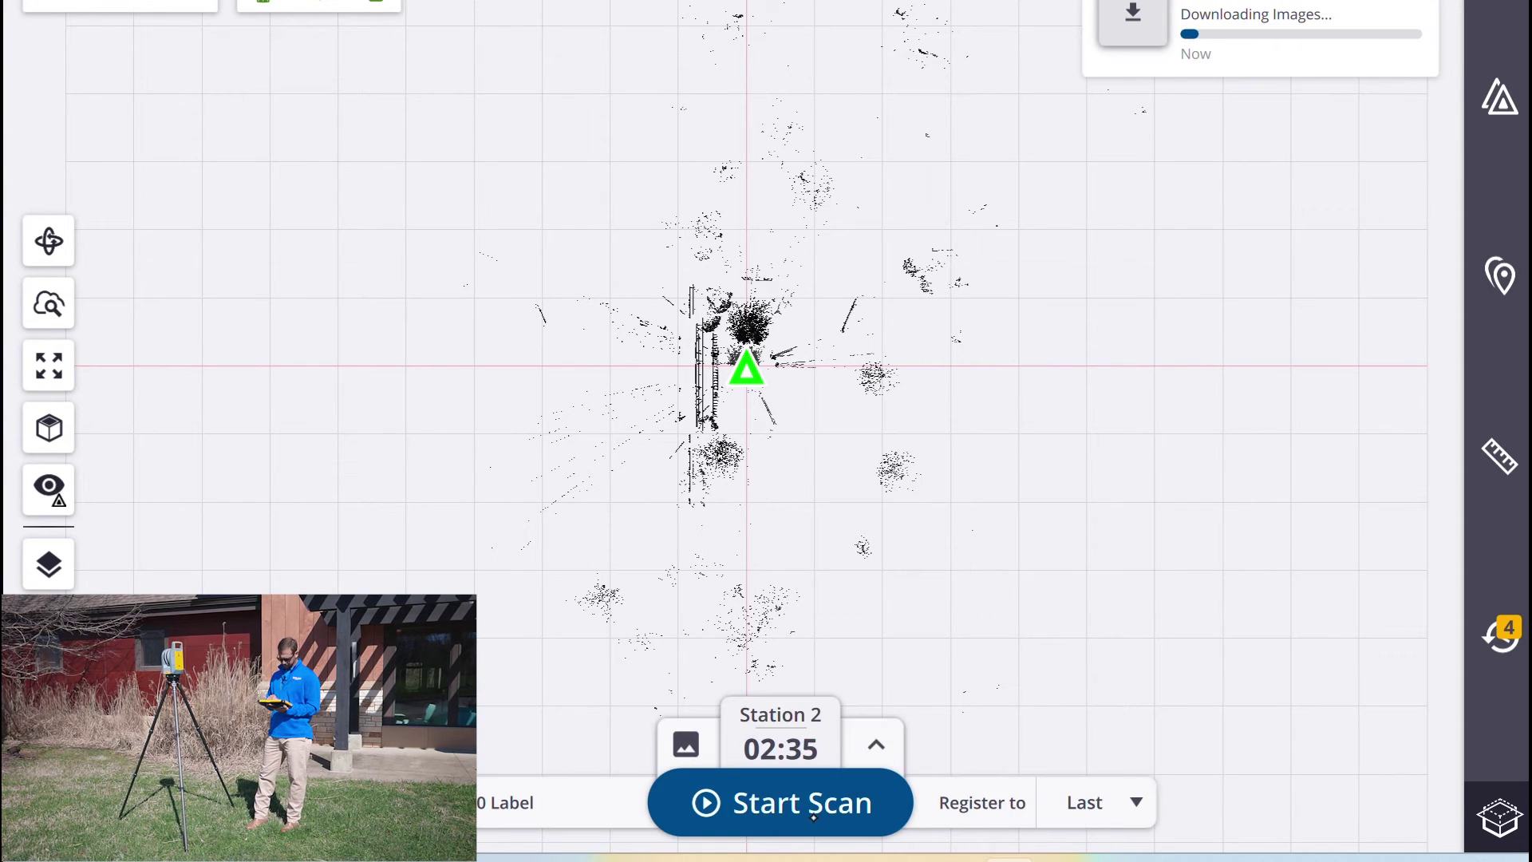
Start the Station 2 scan with Register to Last
{"action": "left_click", "coordinate": [849, 814]}
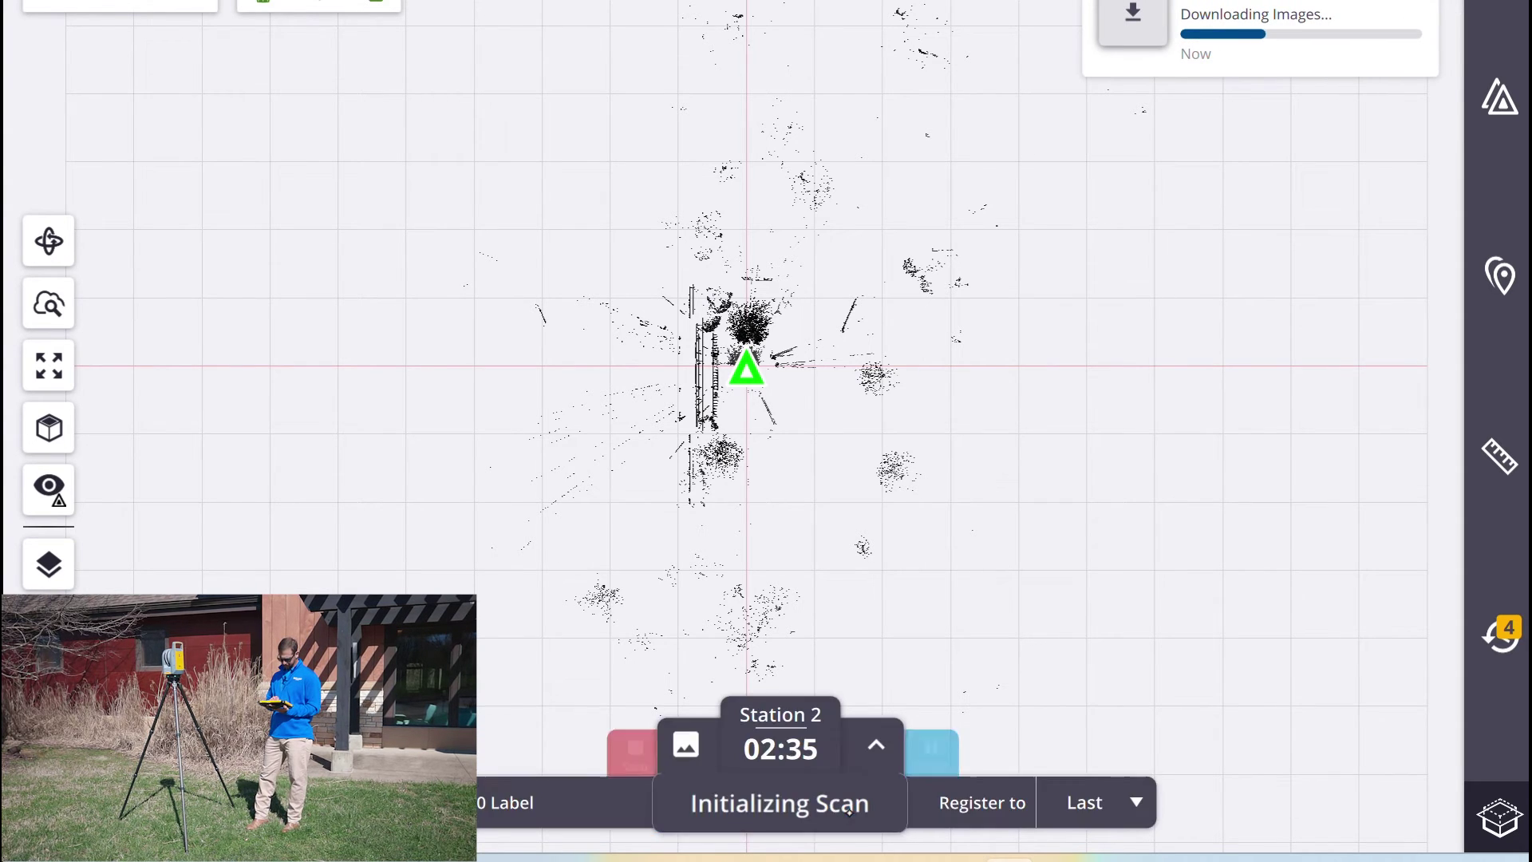